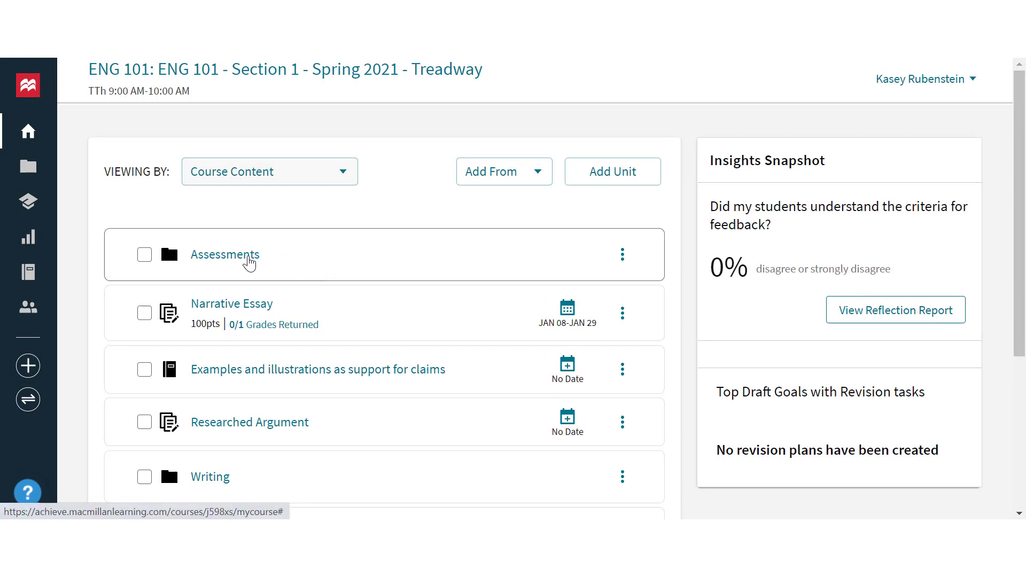
Step: In Assessments, set the Chapter 1 Assessment to assigned to students, worth 25 points
{"action": "left_click", "coordinate": [249, 263]}
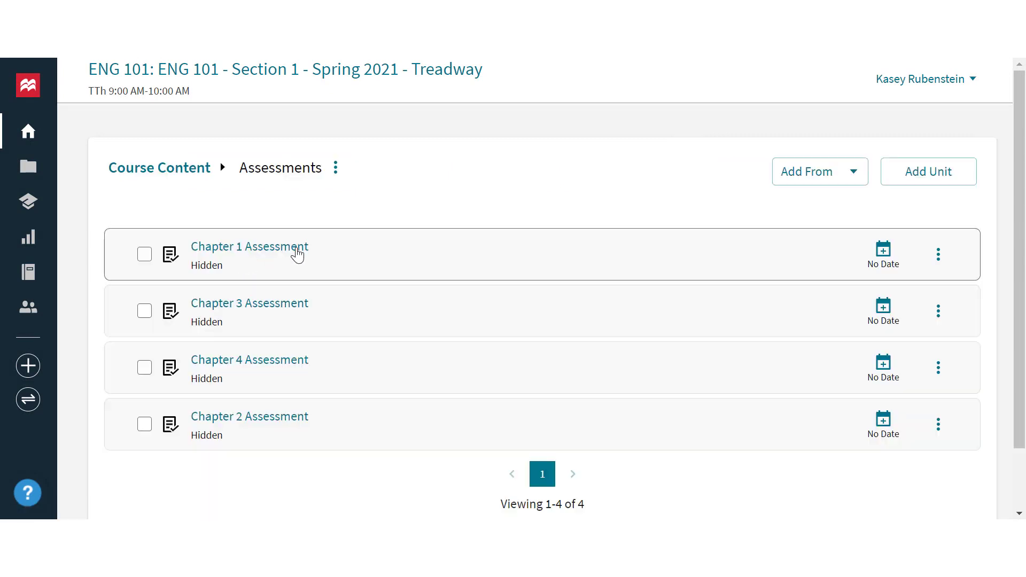
{"action": "left_click", "coordinate": [879, 259]}
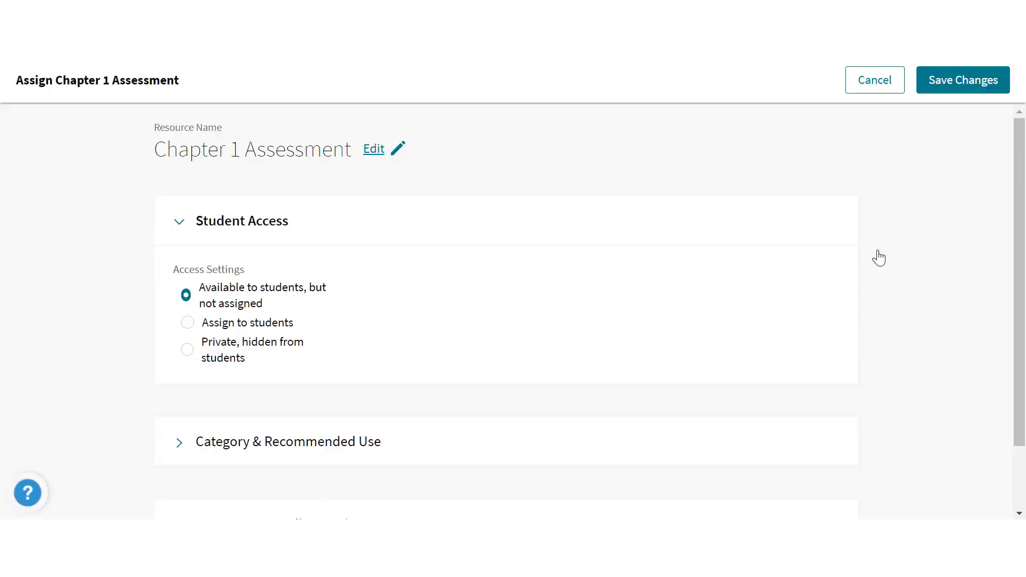
{"action": "left_click", "coordinate": [188, 323]}
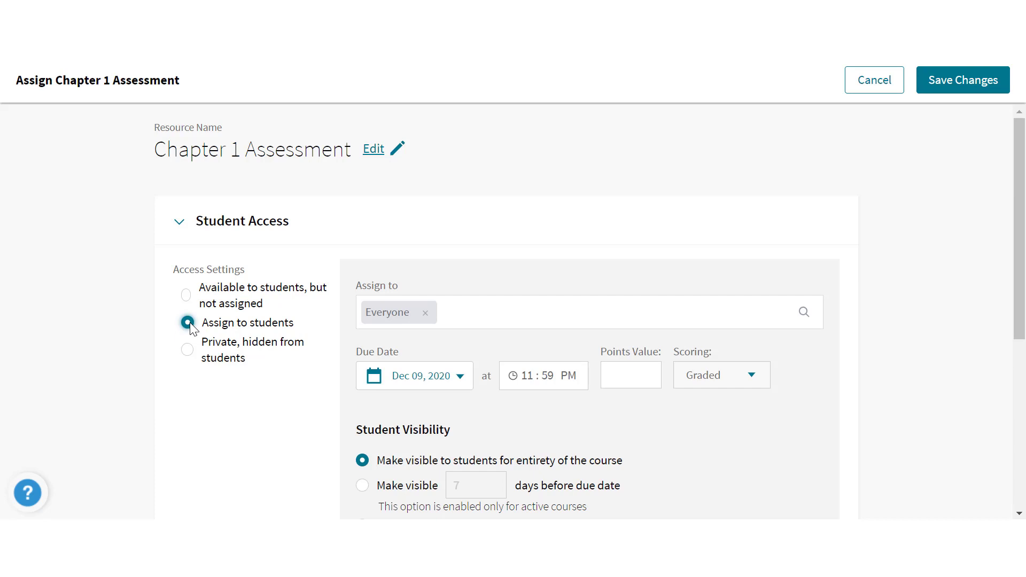
{"action": "left_click", "coordinate": [626, 375]}
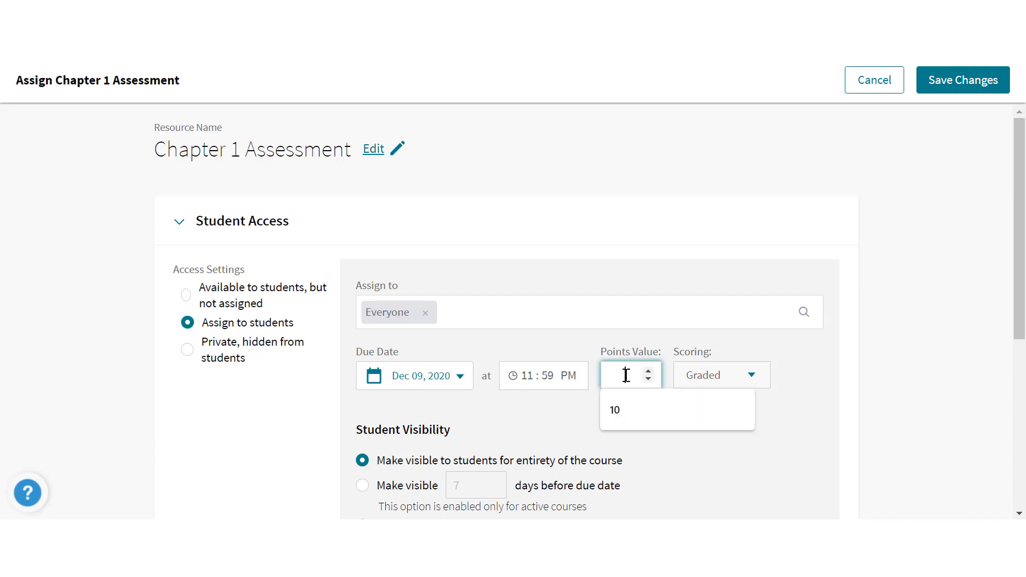
{"action": "type", "text": "25"}
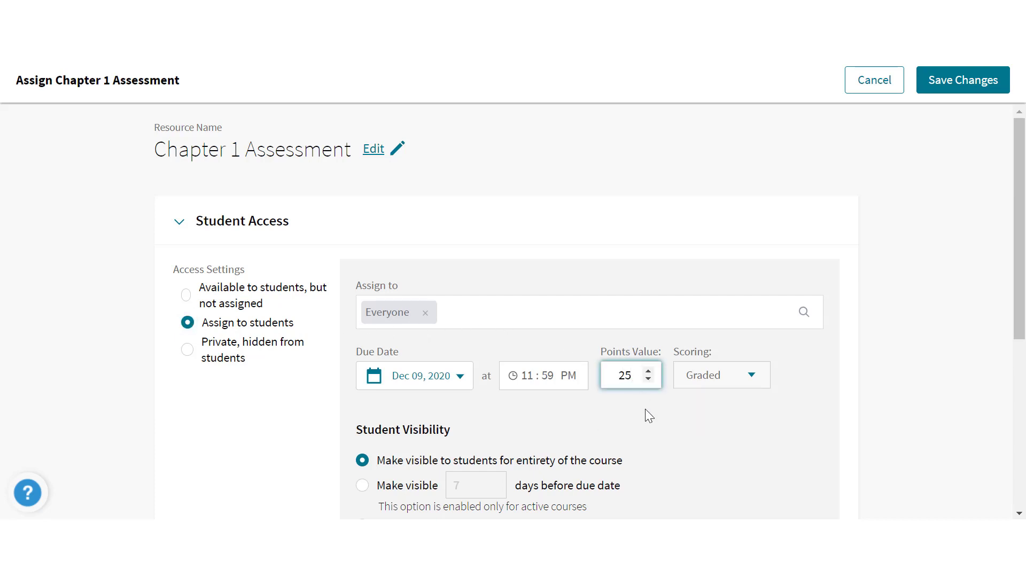
{"action": "left_click", "coordinate": [649, 415]}
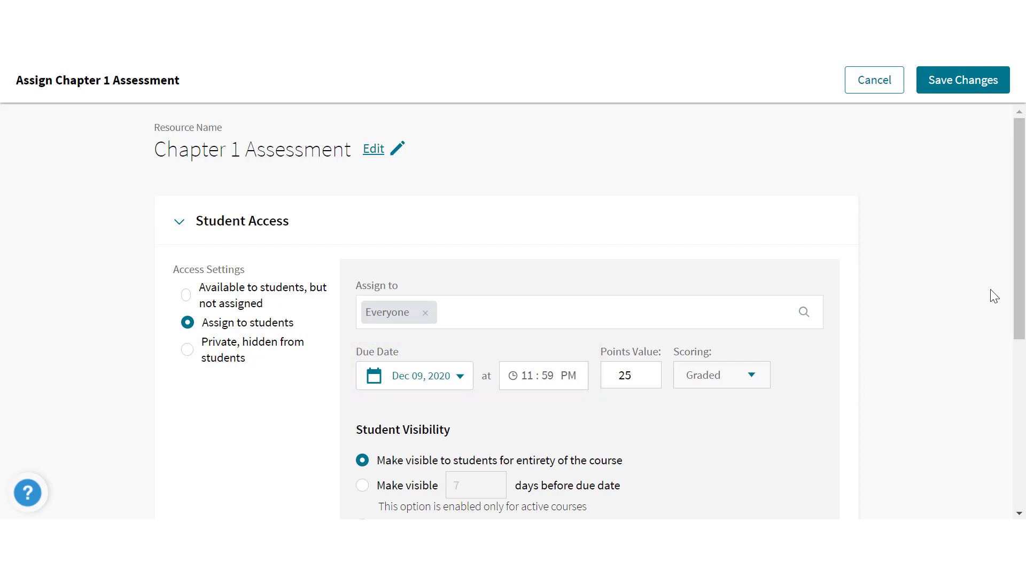
Step: Review the gradebook category and recommended use settings, then save the assignment
{"action": "left_click_drag", "start_coordinate": [1020, 282], "coordinate": [1023, 457]}
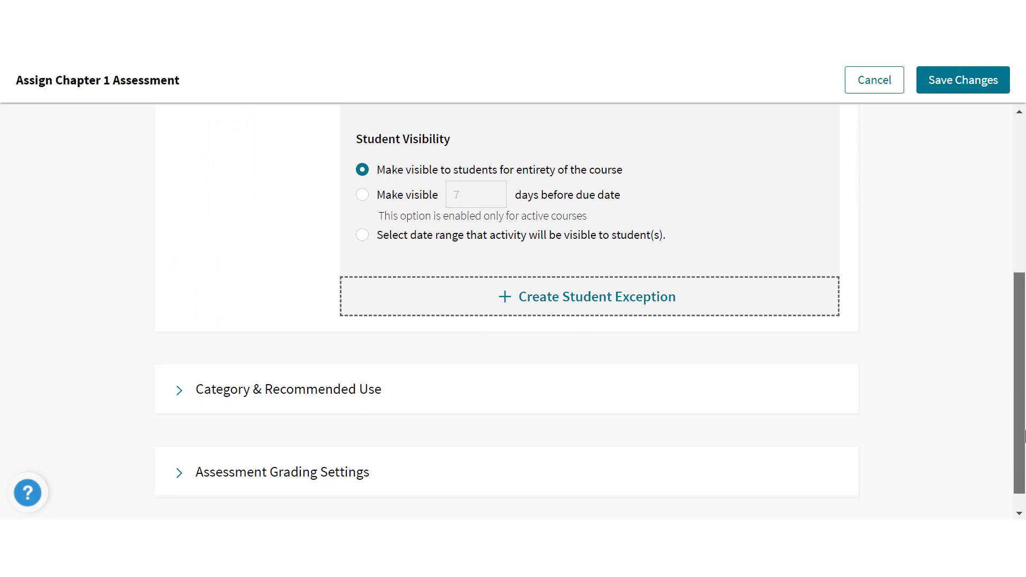
{"action": "left_click", "coordinate": [543, 381]}
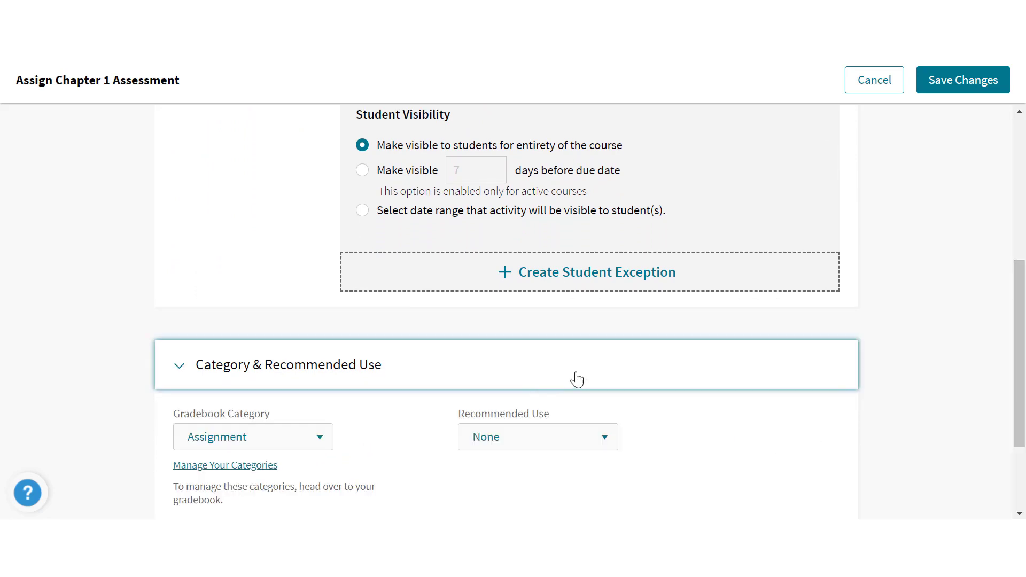
{"action": "left_click_drag", "start_coordinate": [1020, 360], "coordinate": [1024, 398]}
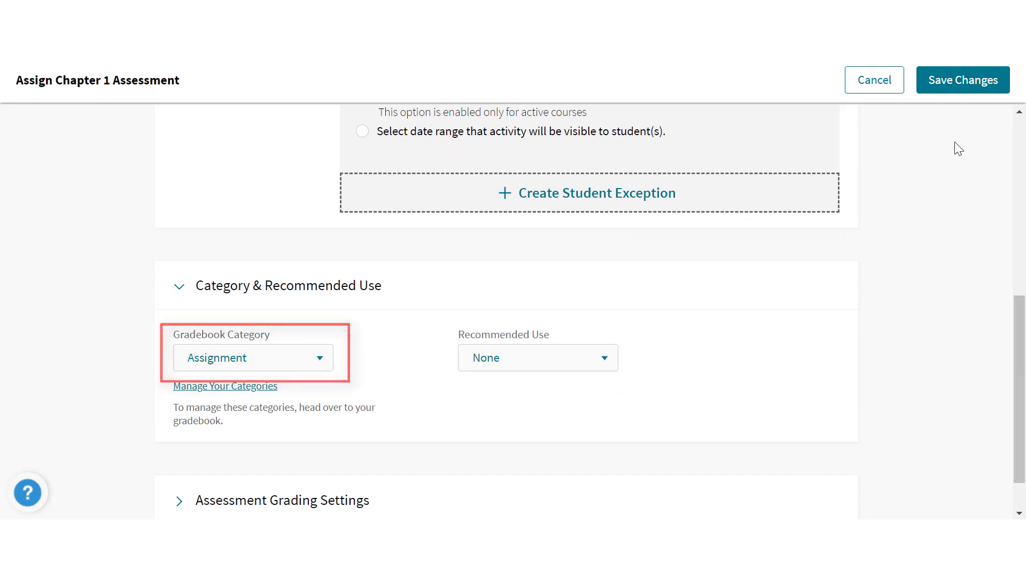
{"action": "left_click", "coordinate": [948, 88]}
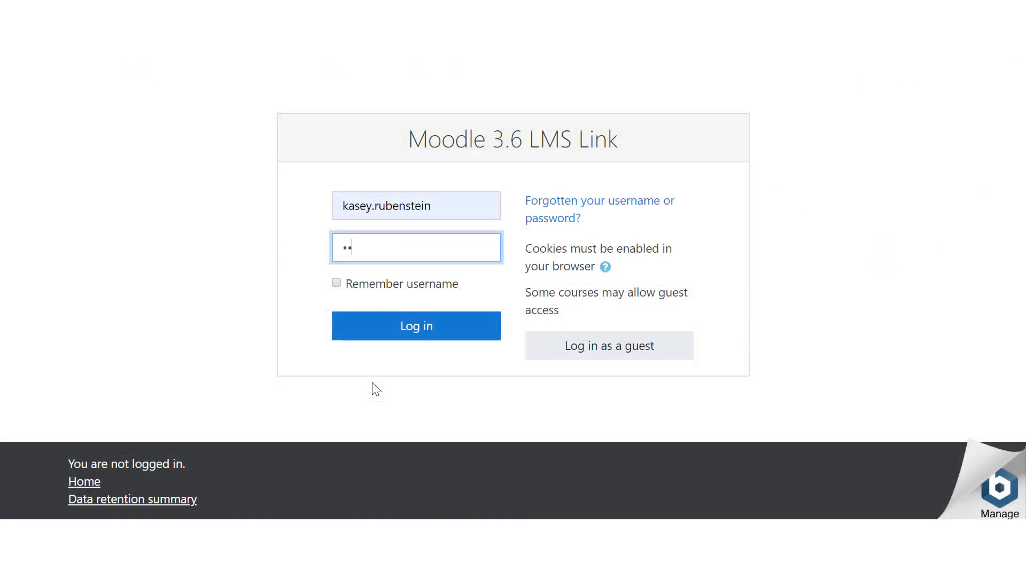
Step: Log in to Moodle with the account password and open Macmillan Course Tools
{"action": "left_click", "coordinate": [420, 337]}
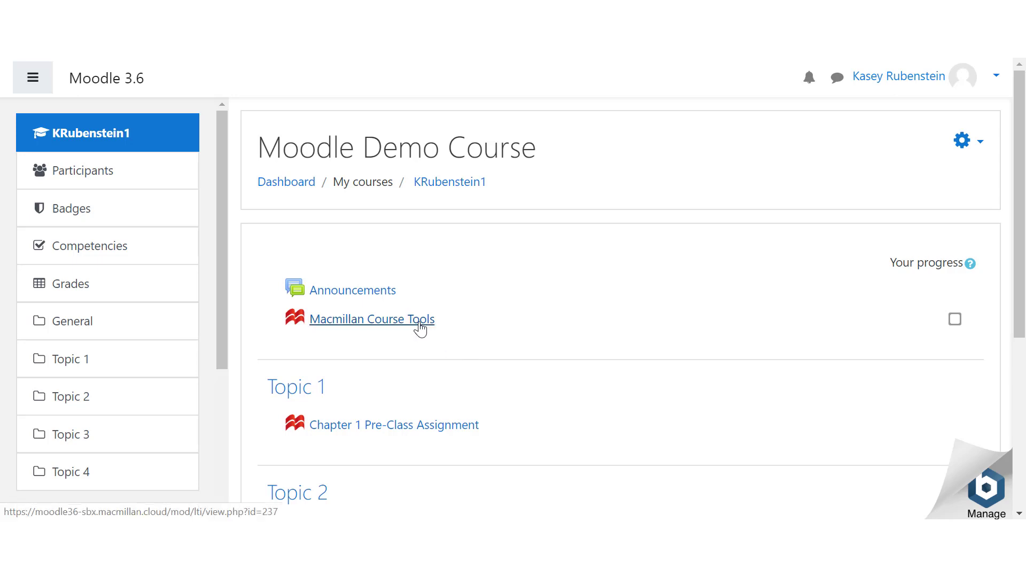
{"action": "left_click", "coordinate": [420, 330]}
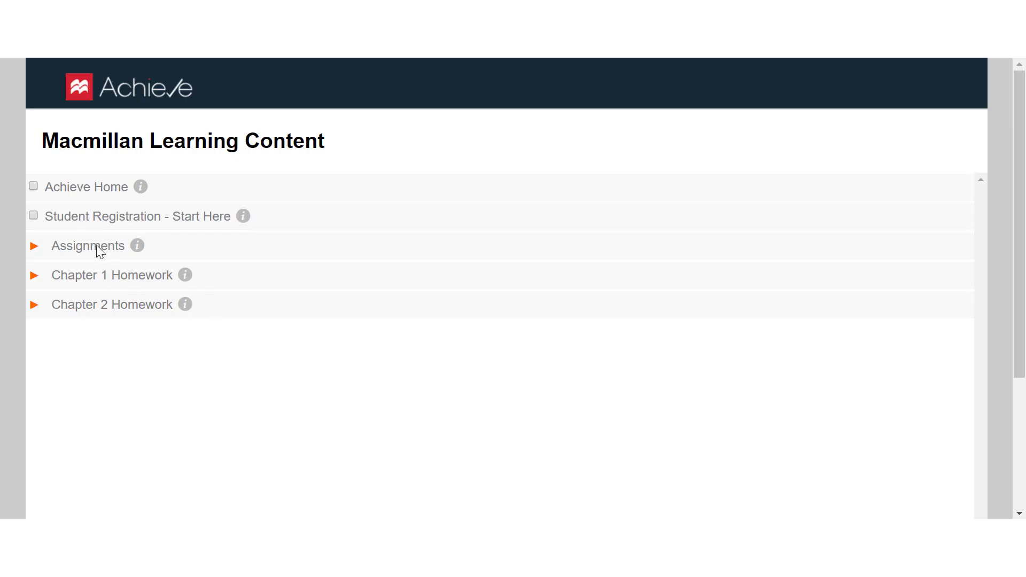
Step: Expand the Assignments folder in the Macmillan Learning Content list
{"action": "left_click", "coordinate": [34, 246]}
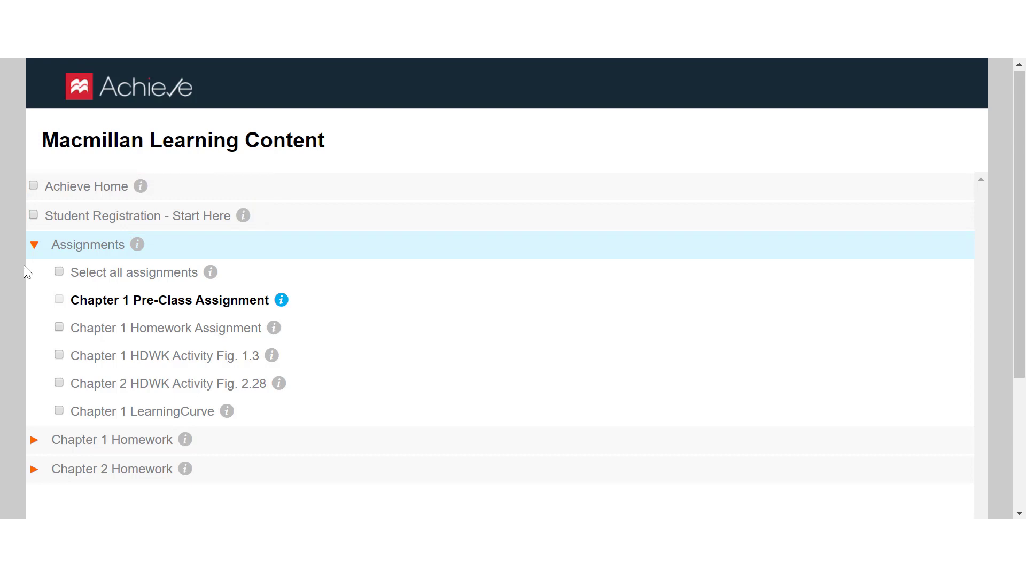
Step: Select the Chapter 1 Homework Assignment and continue to choosing a location
{"action": "left_click", "coordinate": [59, 327]}
{"action": "scroll", "coordinate": [608, 401], "scroll_direction": "down", "scroll_amount": 4}
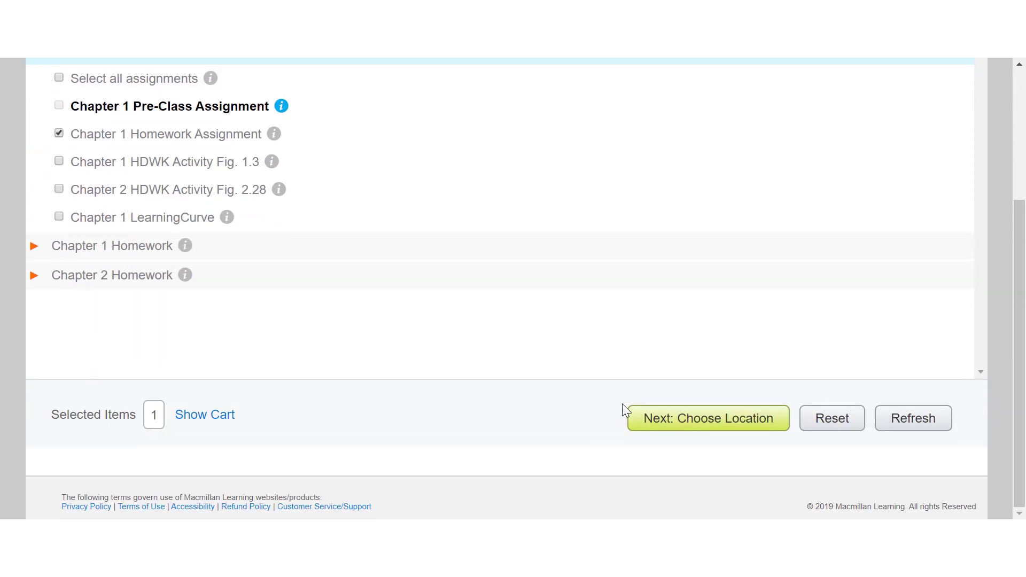
{"action": "left_click", "coordinate": [668, 427]}
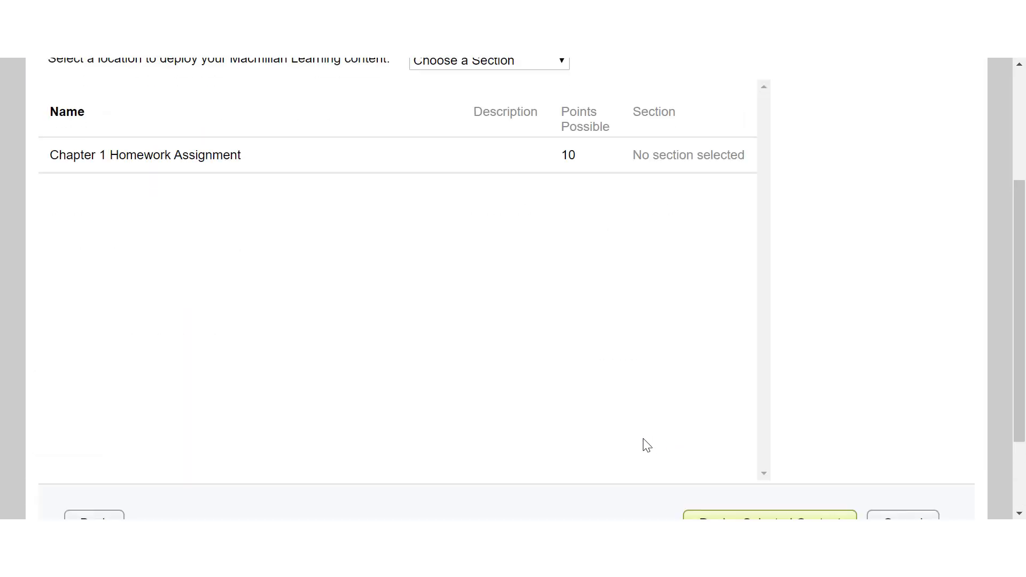
Step: Choose Topic 1 as the deployment section
{"action": "scroll", "coordinate": [645, 444], "scroll_direction": "up", "scroll_amount": 3}
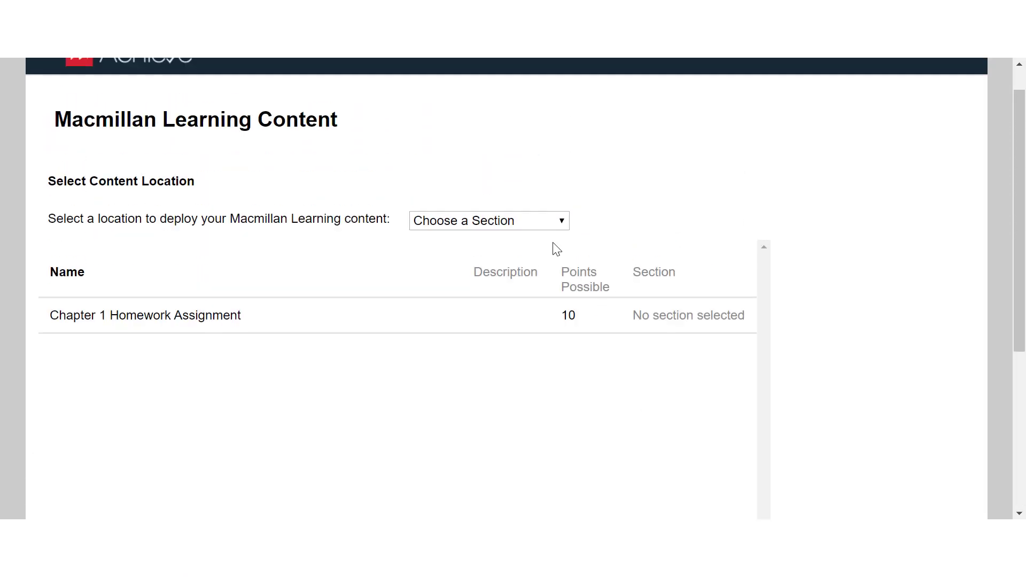
{"action": "left_click", "coordinate": [548, 225]}
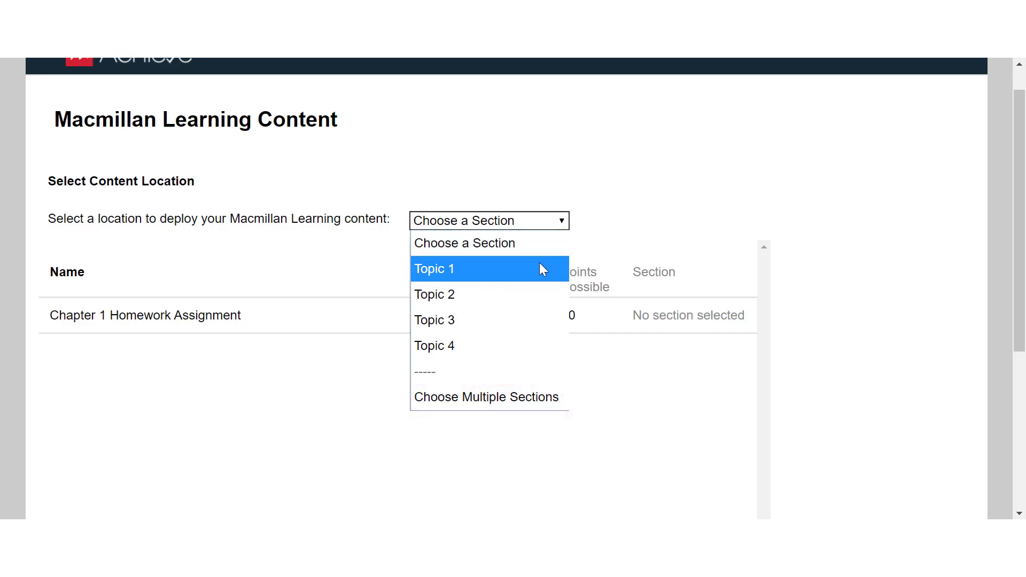
{"action": "left_click", "coordinate": [540, 267]}
{"action": "scroll", "coordinate": [630, 361], "scroll_direction": "down", "scroll_amount": 2}
{"action": "scroll", "coordinate": [652, 380], "scroll_direction": "down", "scroll_amount": 2}
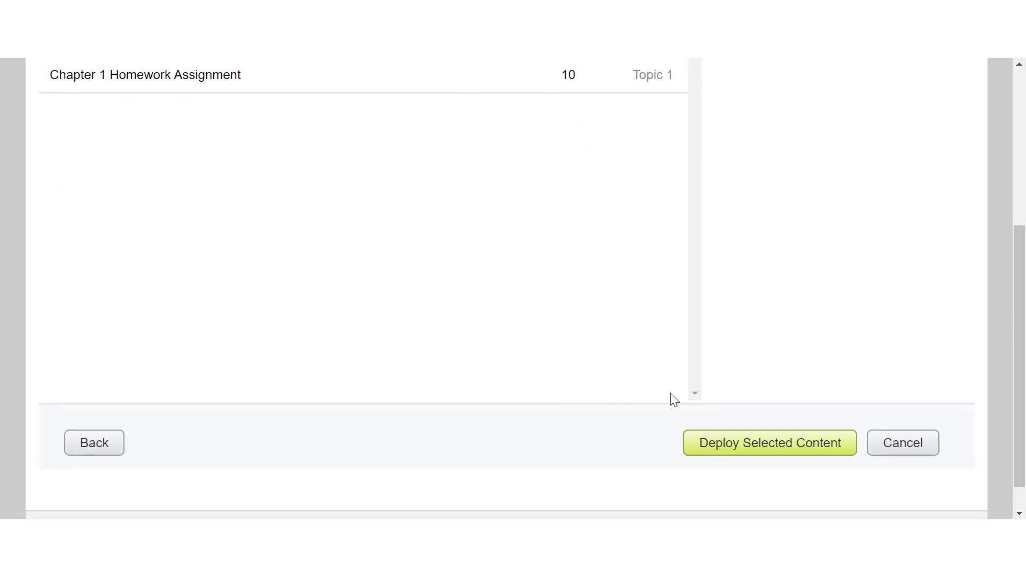
Step: Deploy the selected content and confirm the homework link under Topic 1
{"action": "left_click", "coordinate": [729, 453]}
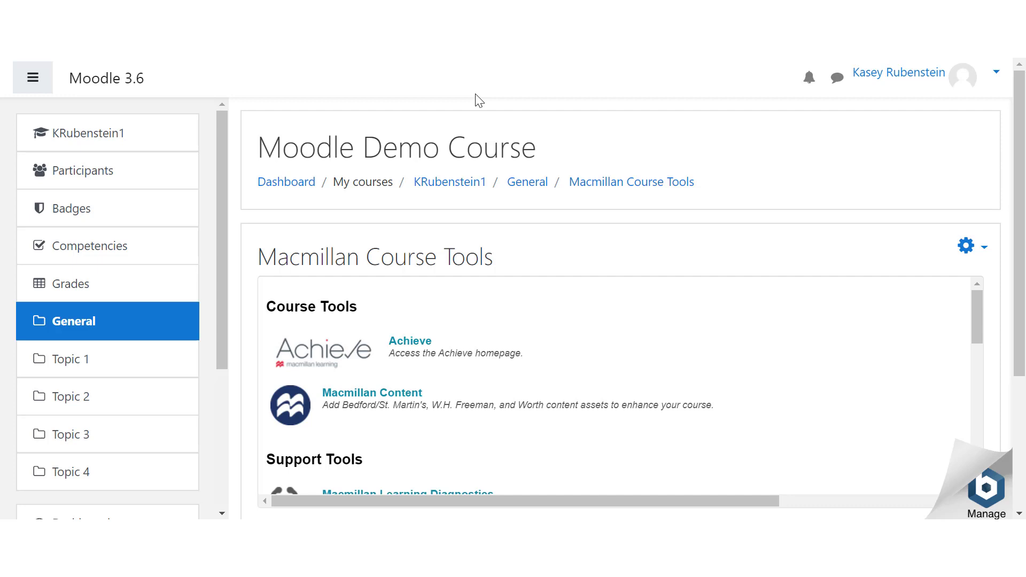
{"action": "left_click", "coordinate": [113, 366]}
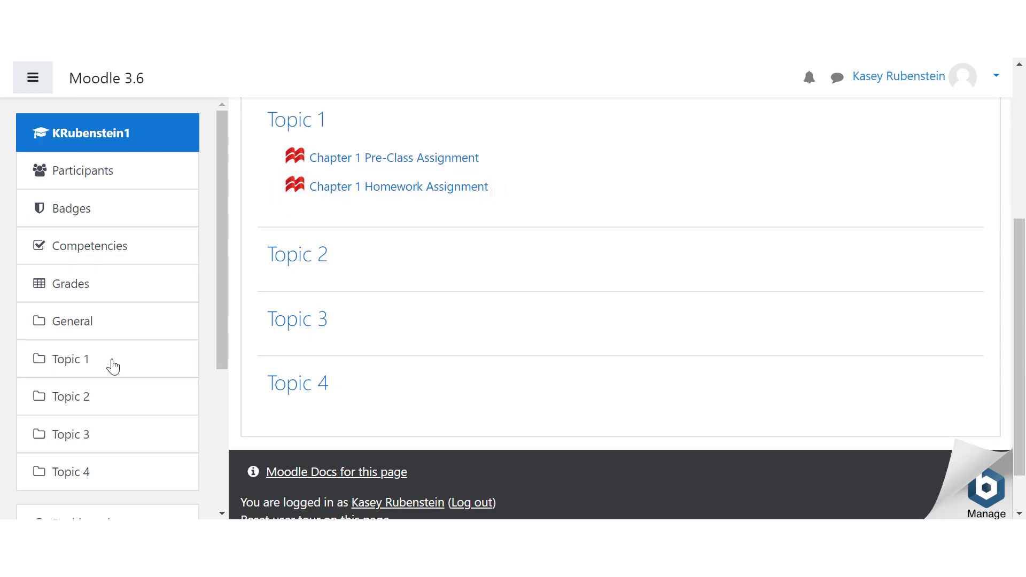
Step: Open the course Grades and scroll down to the grader table
{"action": "left_click", "coordinate": [109, 301]}
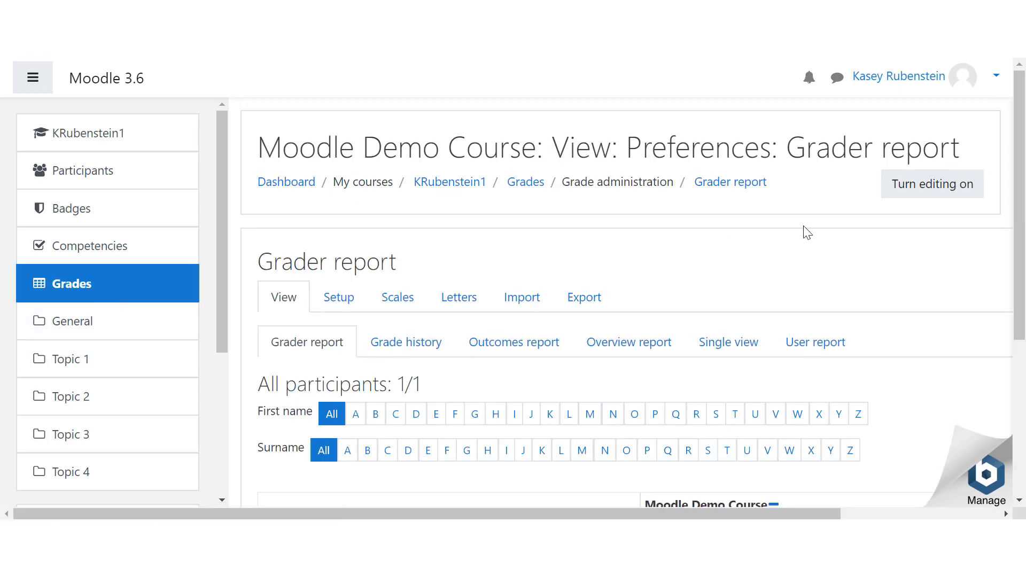
{"action": "scroll", "coordinate": [811, 234], "scroll_direction": "down", "scroll_amount": 5}
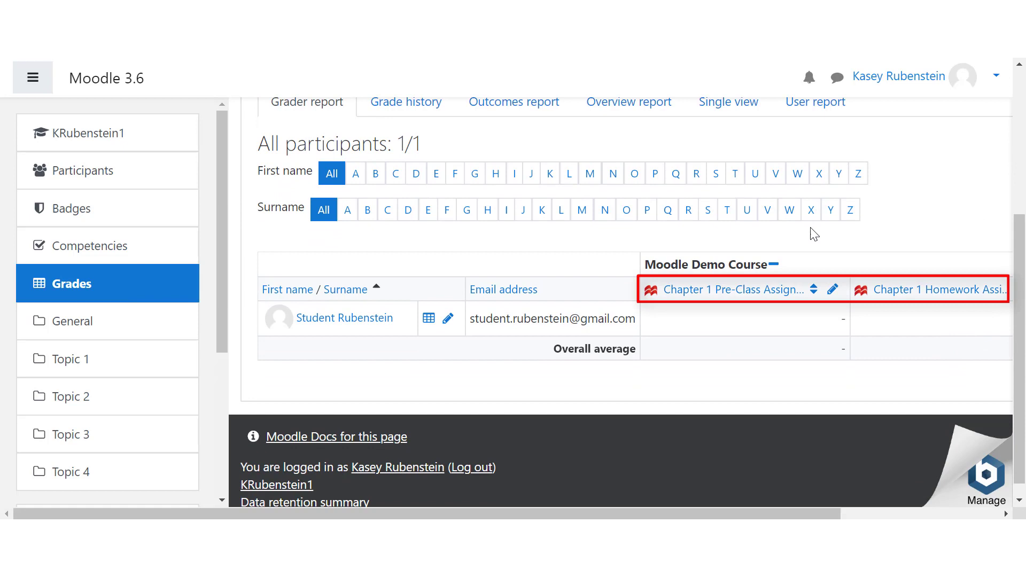